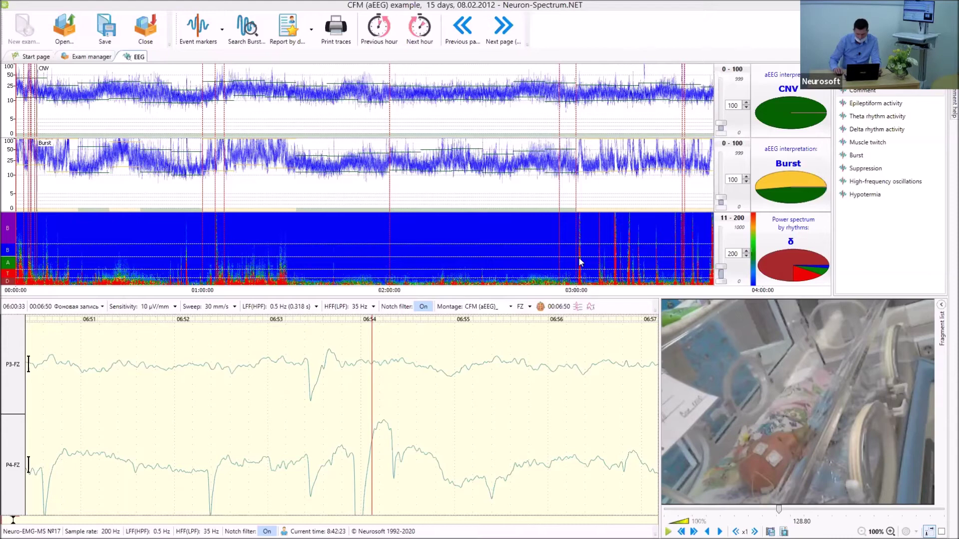
# Examine the raw EEG at the spectrum burst just after 03:00:00, comparing the P4-FZ and P3-FZ traces.
pyautogui.click(579, 261)
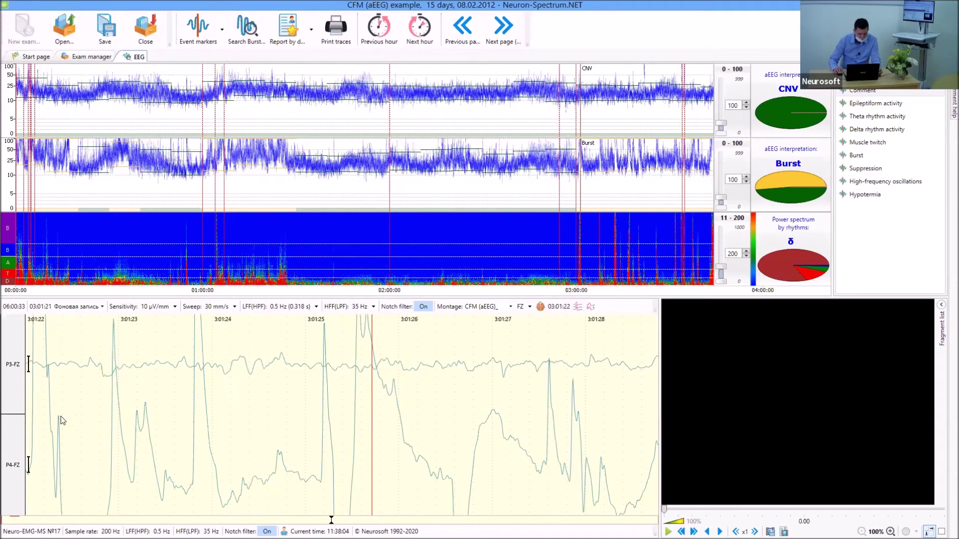
pyautogui.click(15, 466)
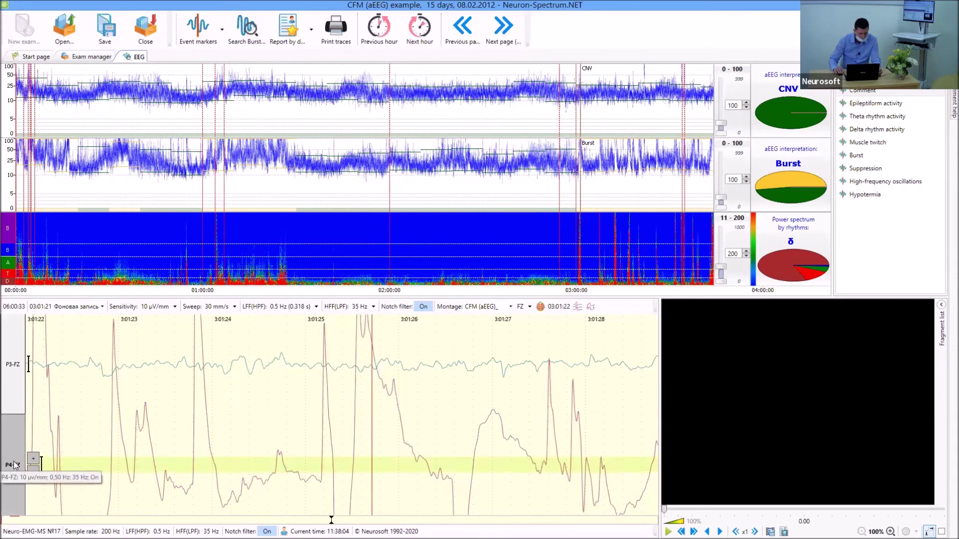
pyautogui.click(11, 366)
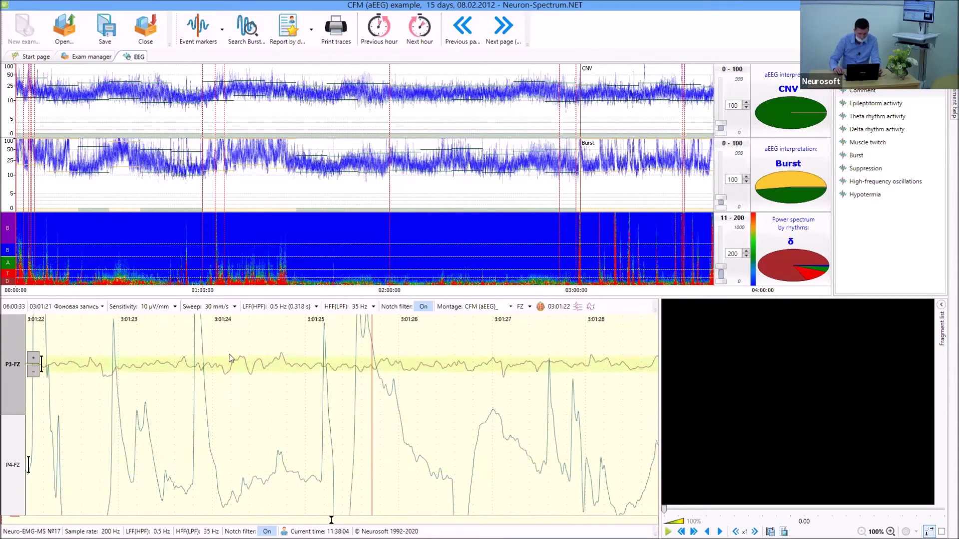
pyautogui.scroll(-5, 376, 377)
pyautogui.scroll(4, 376, 377)
pyautogui.scroll(4, 199, 465)
pyautogui.scroll(-5, 228, 461)
pyautogui.scroll(-2, 273, 450)
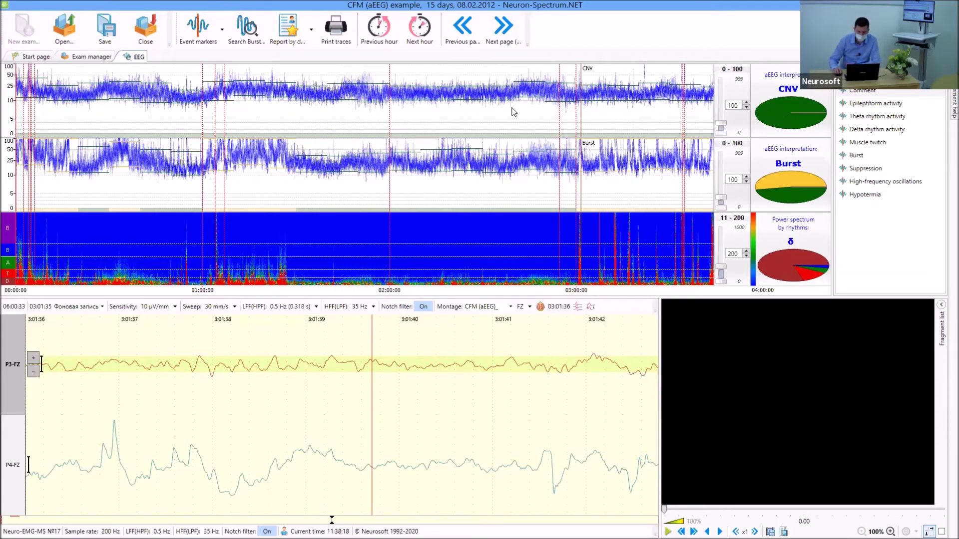
# Switch the P3-FZ aEEG trend to manual pattern definition and label sections after about 01:20:00, starting with a CLV stretch.
pyautogui.rightClick(381, 113)
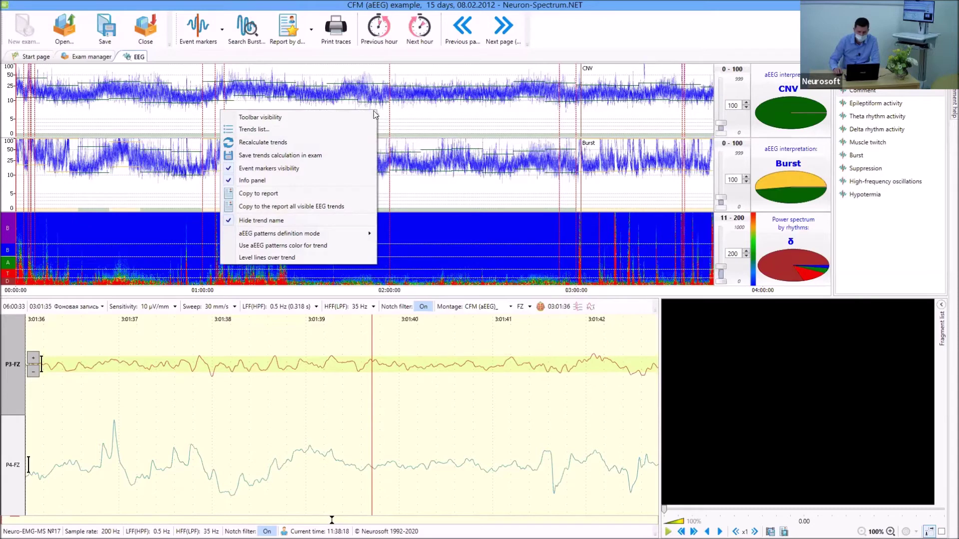
pyautogui.moveTo(314, 233)
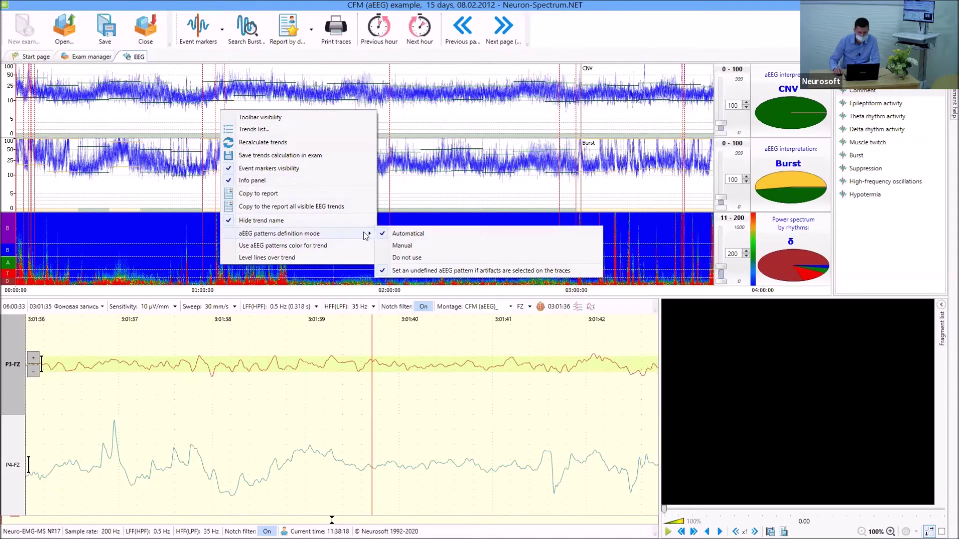
pyautogui.click(411, 246)
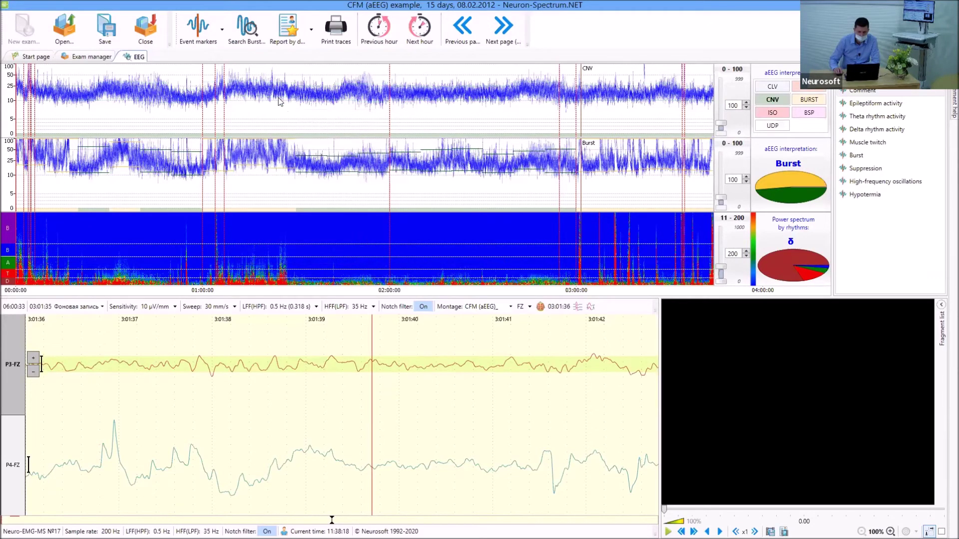
pyautogui.click(276, 111)
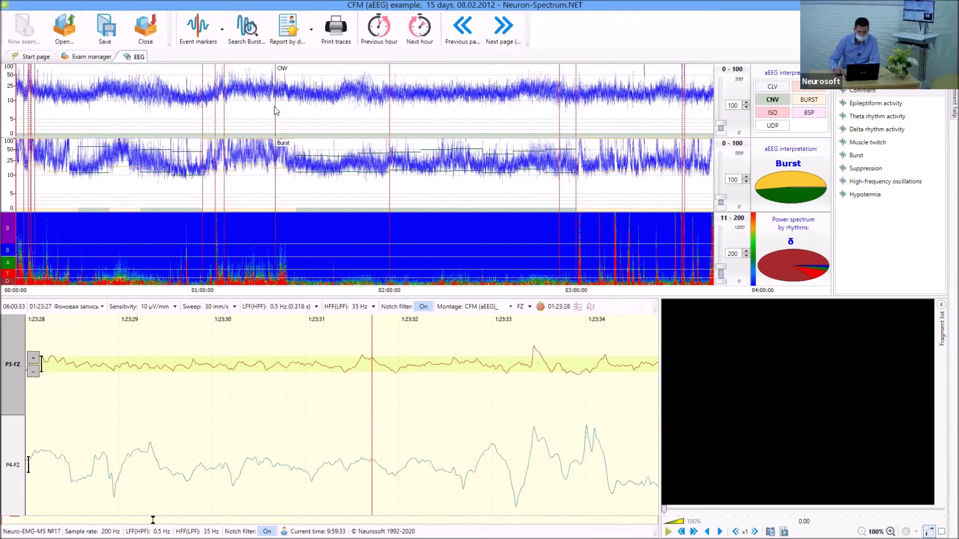
pyautogui.click(779, 101)
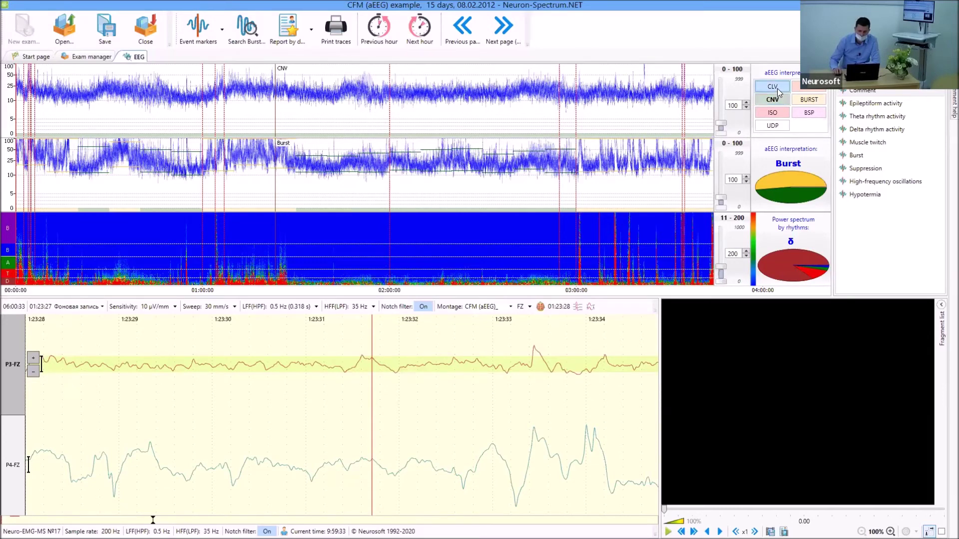
pyautogui.click(777, 104)
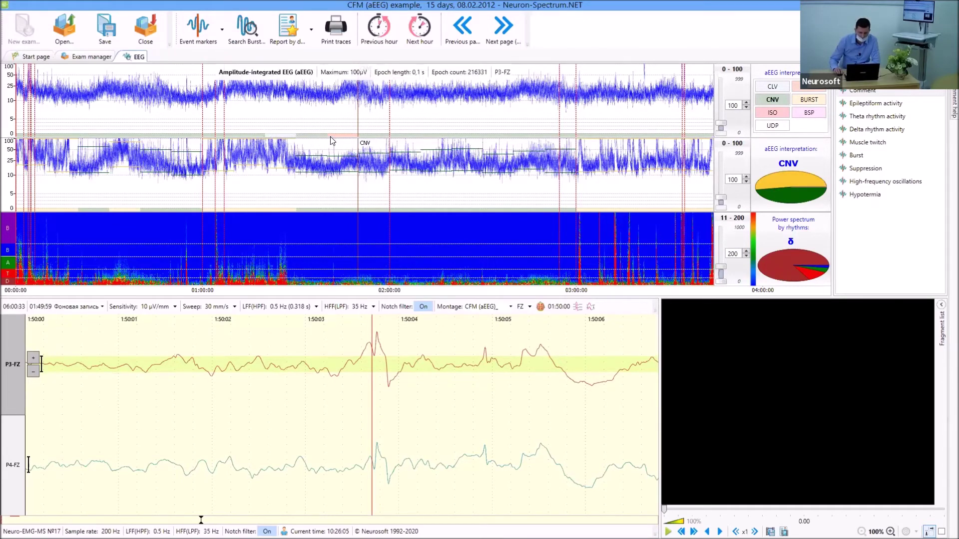
# Apply aEEG pattern colours to the P3-FZ trend and label two consecutive sections from about 01:50:00 to 02:10:00 as BSP and BURST.
pyautogui.rightClick(334, 119)
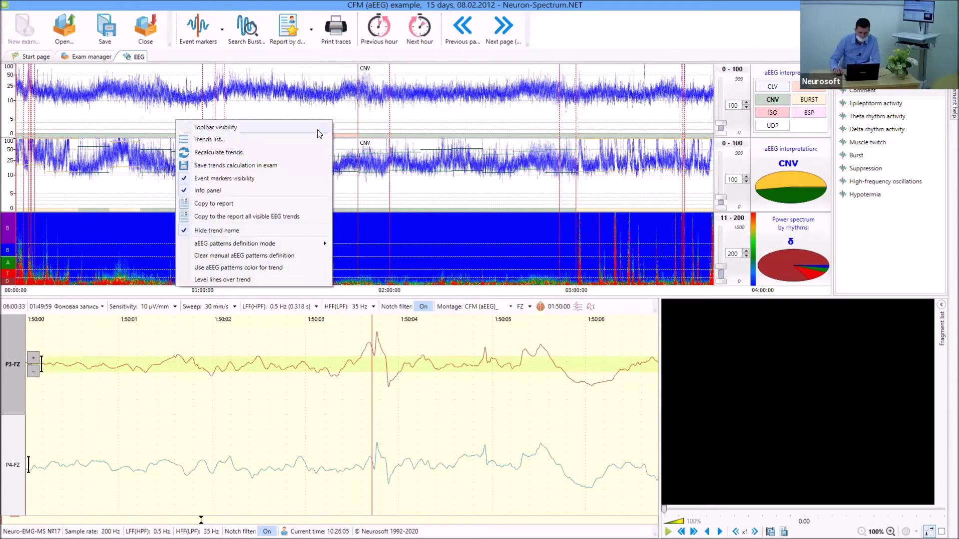
pyautogui.click(262, 269)
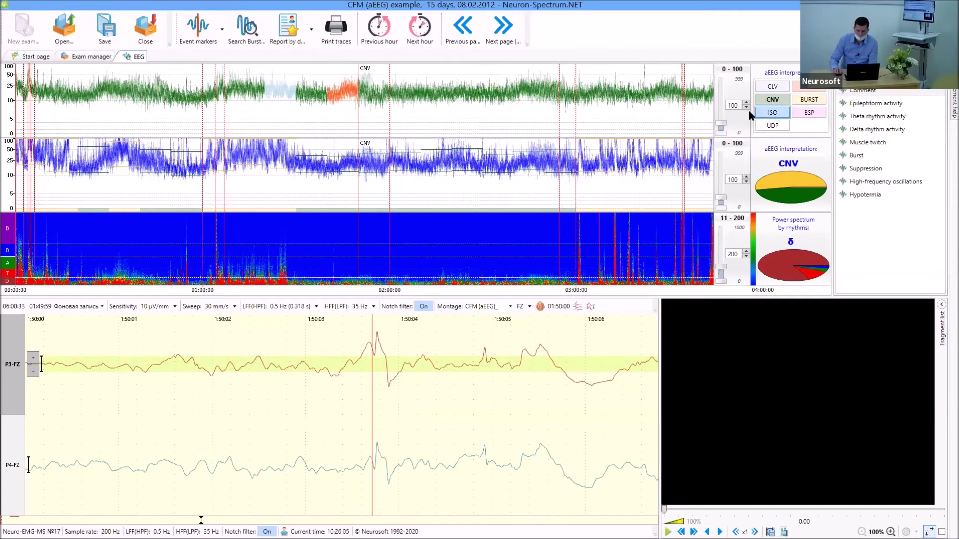
pyautogui.click(814, 119)
pyautogui.click(808, 99)
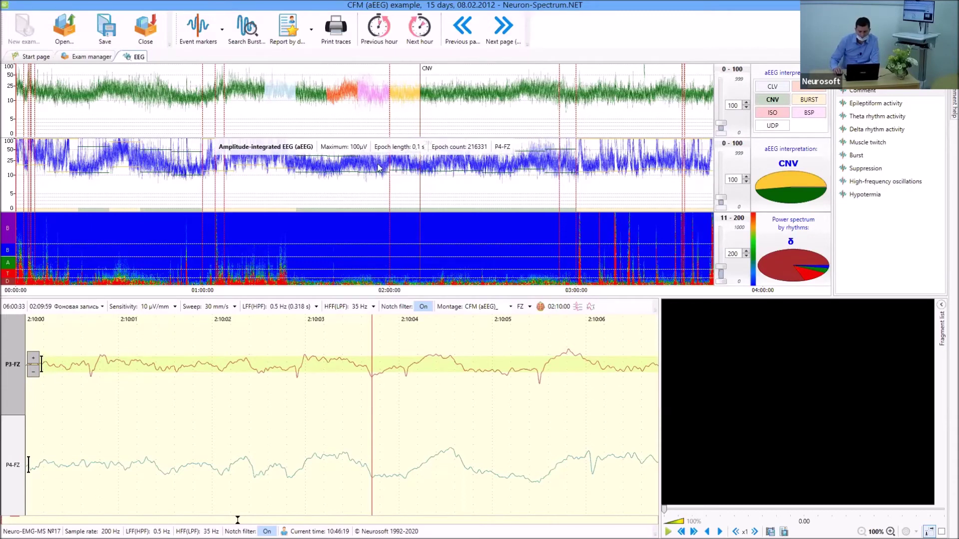
# Set the P3-FZ trend's aEEG patterns definition mode back to Automatical.
pyautogui.rightClick(525, 105)
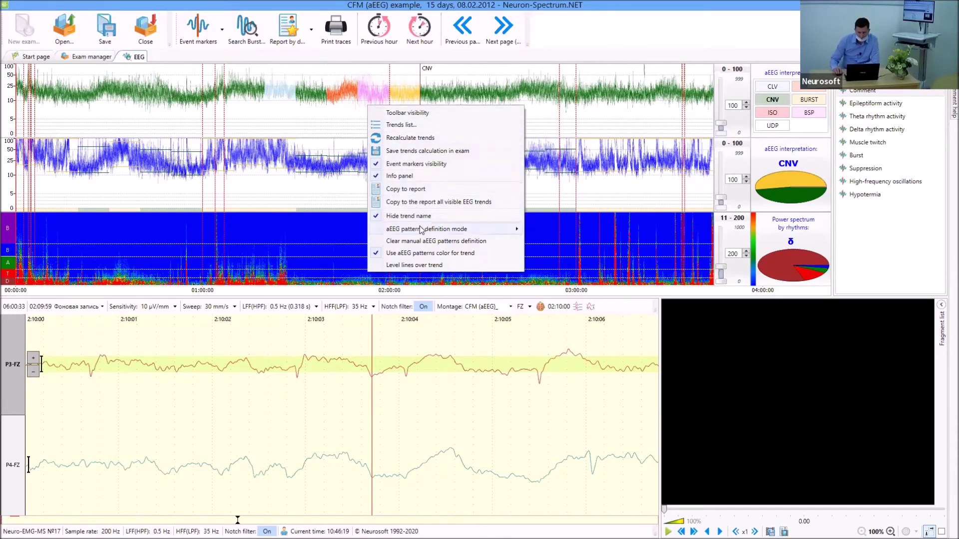
pyautogui.moveTo(439, 230)
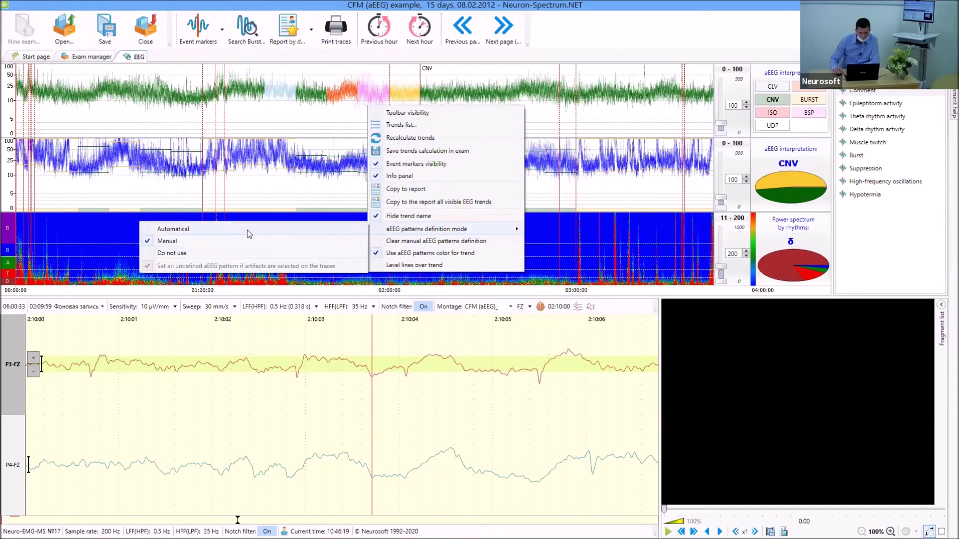
pyautogui.click(249, 234)
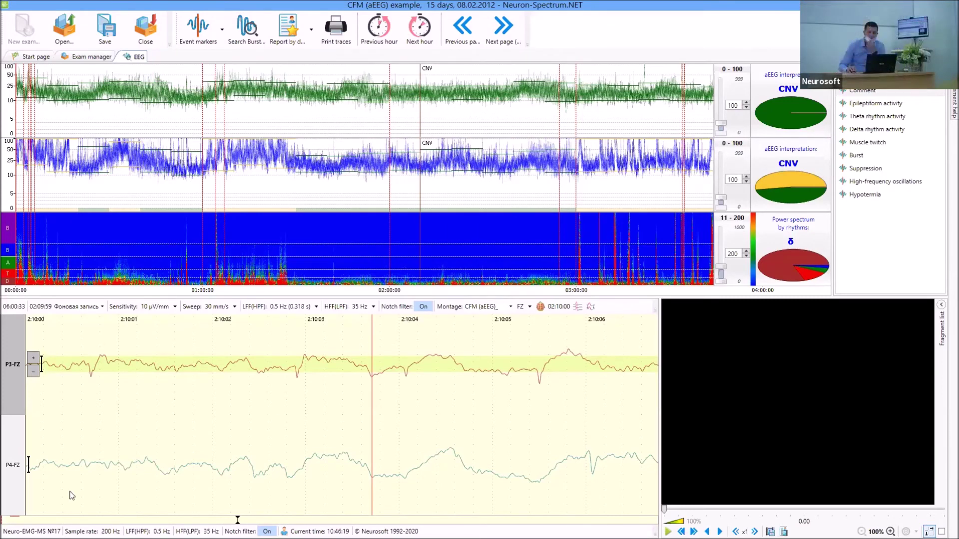
# Add a comment marker reading "Manipulation" to the raw EEG just before 08:12 and shift it slightly earlier.
pyautogui.click(17, 520)
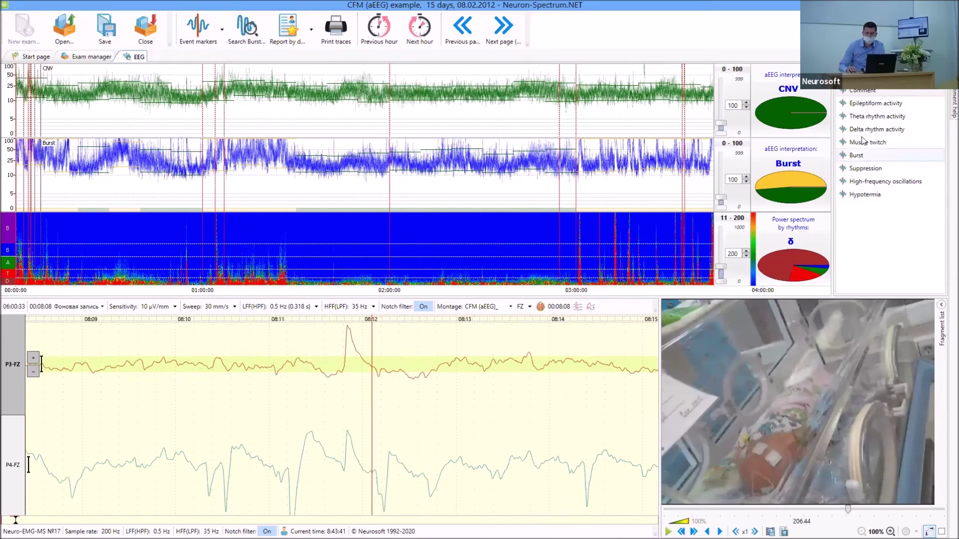
pyautogui.click(867, 93)
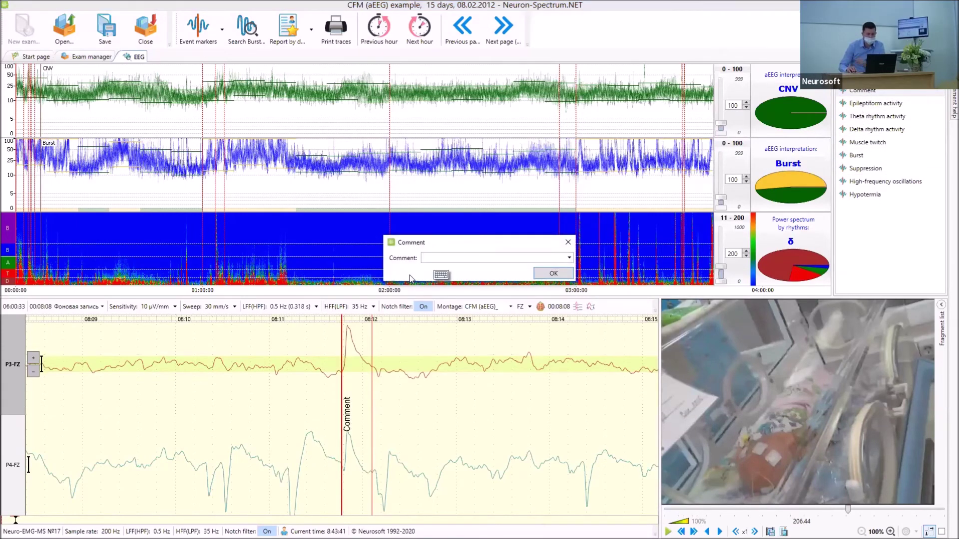
pyautogui.write('бо')
pyautogui.press('BackSpace')
pyautogui.press('BackSpace')
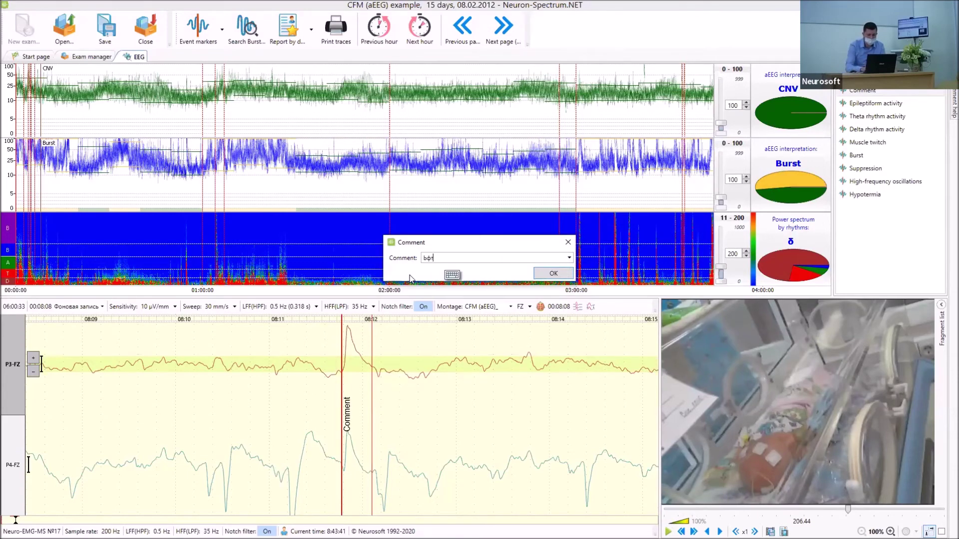
pyautogui.write('Manipulay')
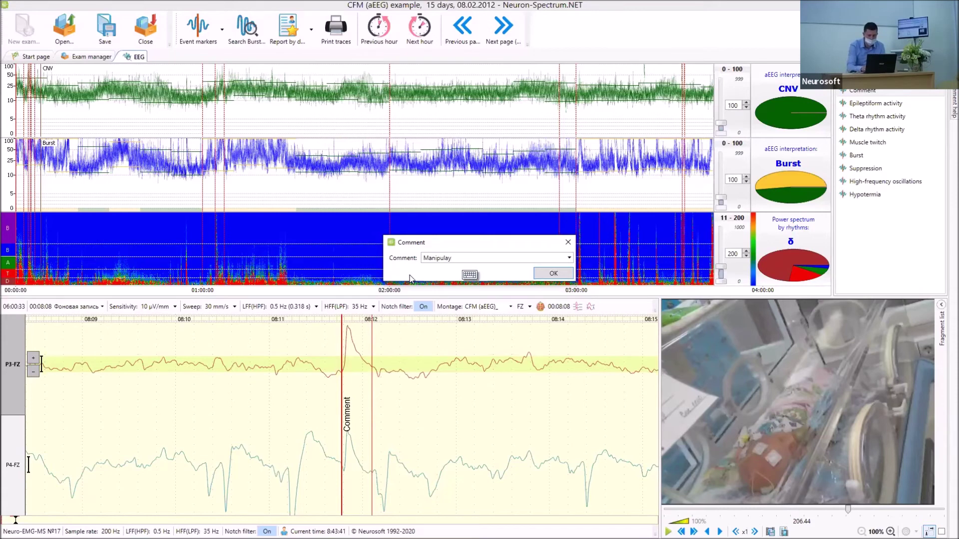
pyautogui.press('BackSpace')
pyautogui.write('tion')
pyautogui.press('Return')
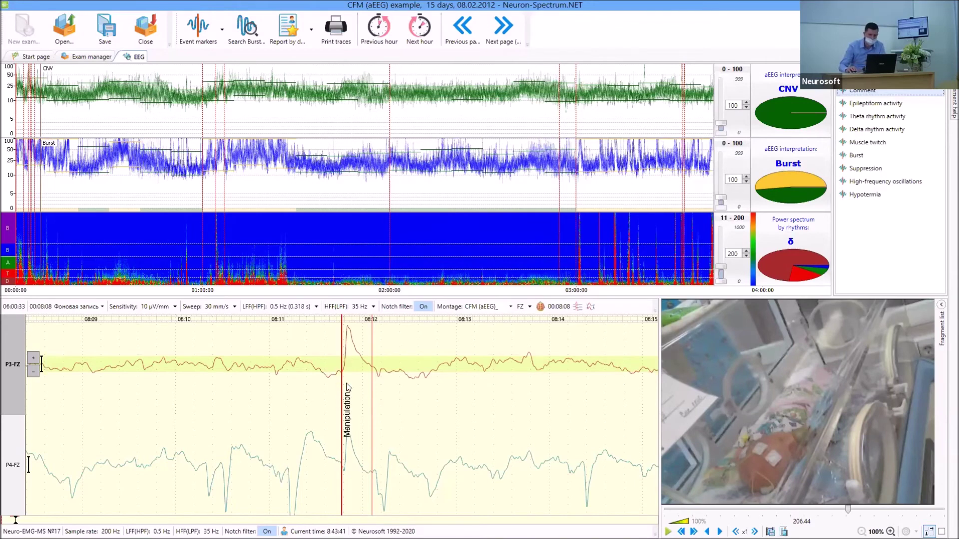
pyautogui.moveTo(315, 384); pyautogui.dragTo(317, 385)
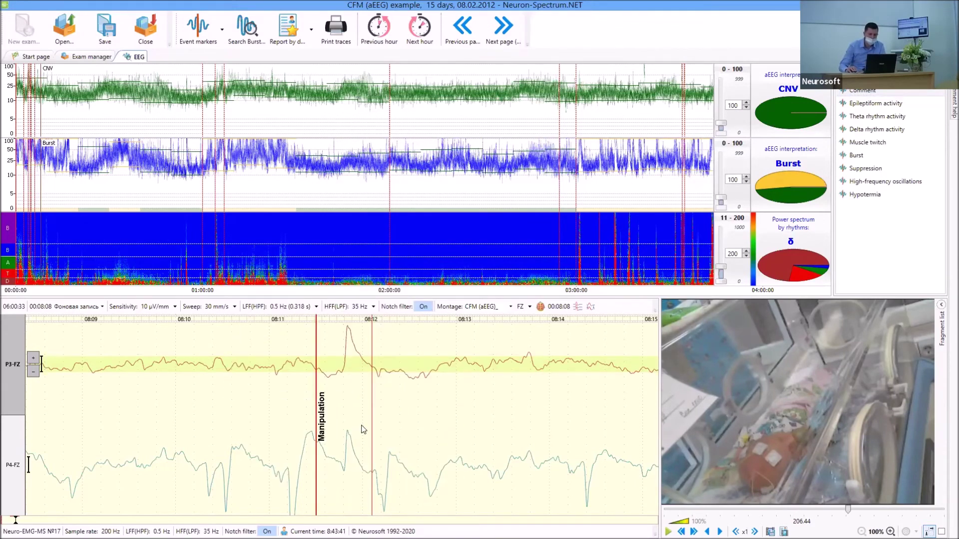
# Place a Hypotermia event marker in the raw EEG starting at about 08:20.
pyautogui.scroll(-3, 339, 425)
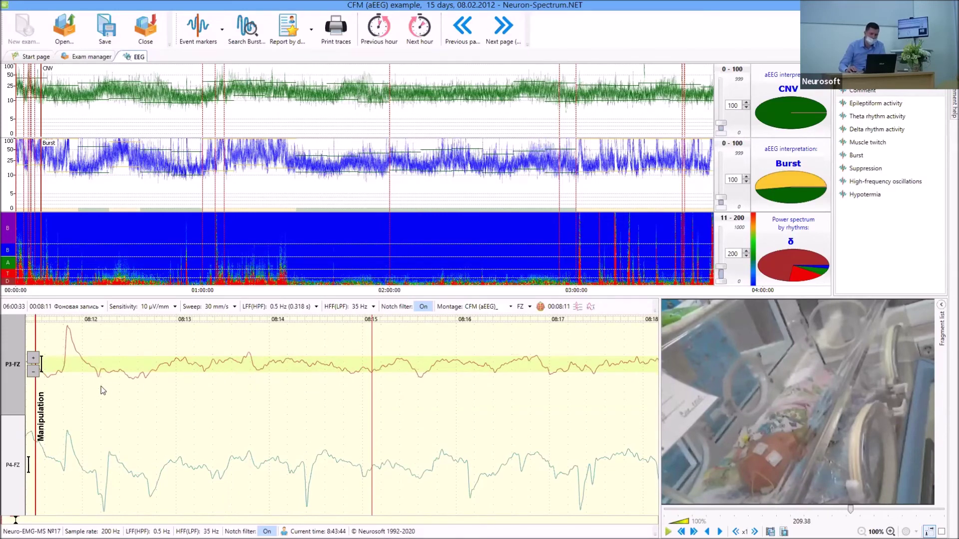
pyautogui.scroll(-5, 111, 397)
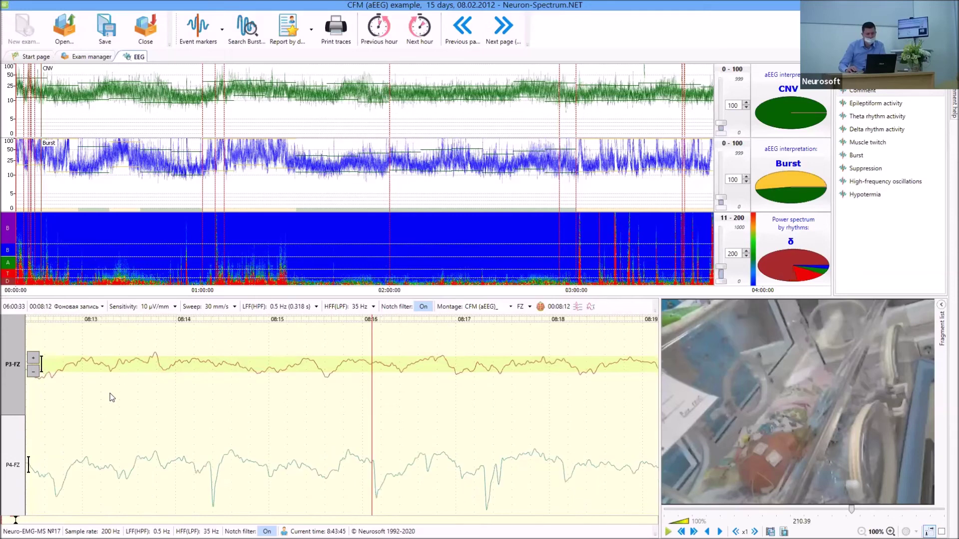
pyautogui.click(865, 195)
pyautogui.click(865, 195)
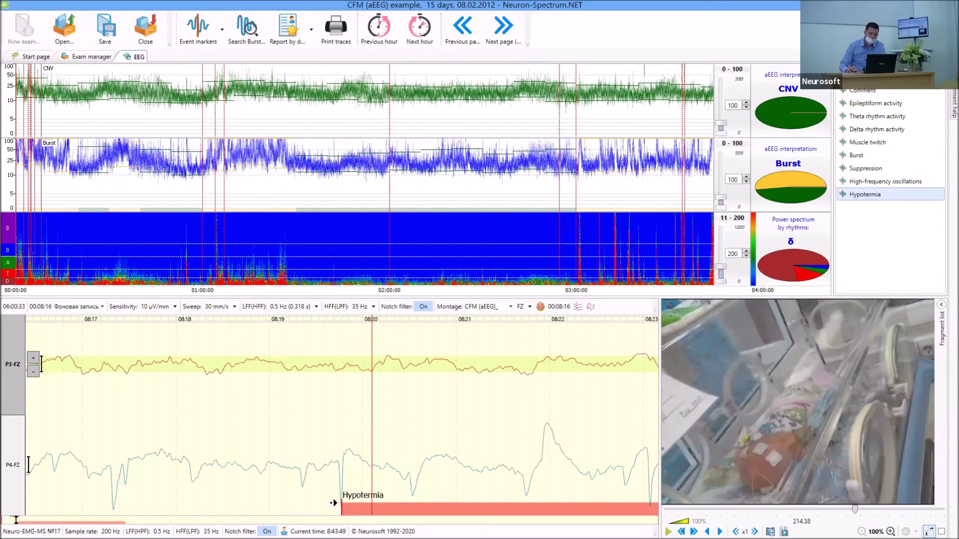
# Examine the raw EEG along the Hypotermia interval and at the high-amplitude stretches of the P4-FZ trend between about 03:10:00 and 04:12:00.
pyautogui.scroll(-1, 356, 473)
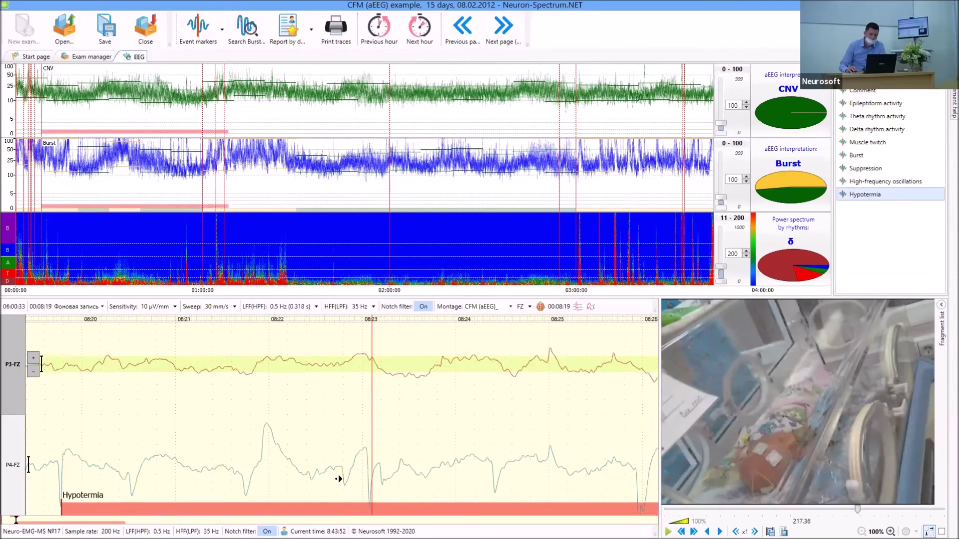
pyautogui.scroll(-6, 339, 480)
pyautogui.scroll(-4, 337, 478)
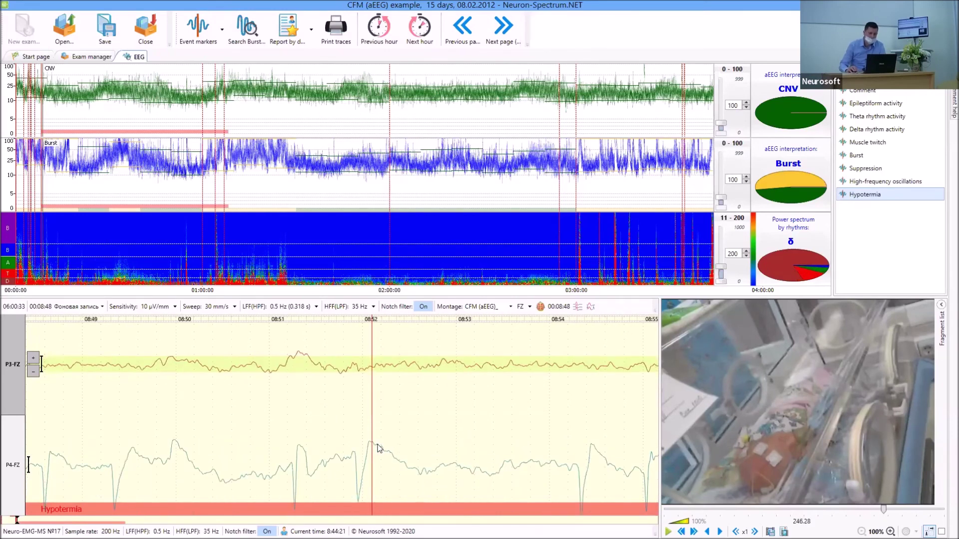
pyautogui.scroll(-3, 392, 452)
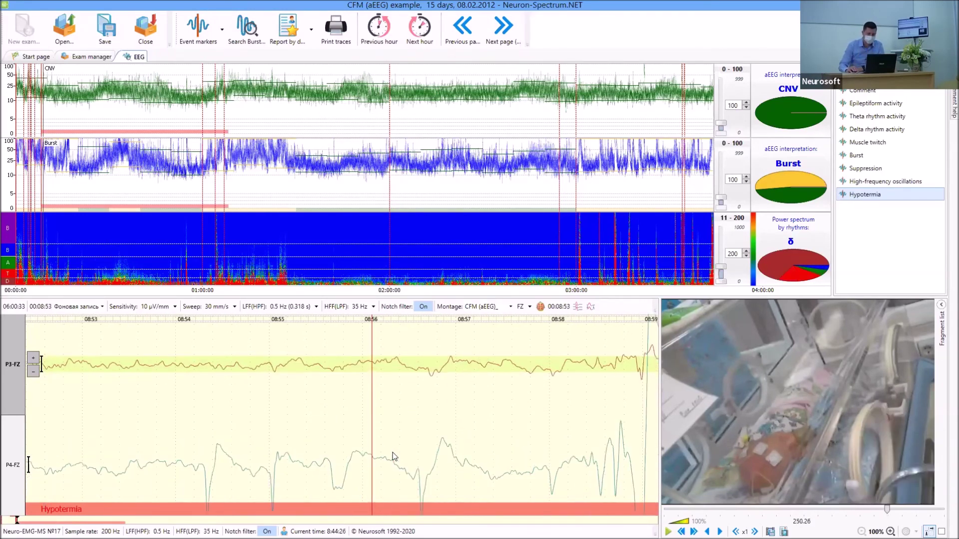
pyautogui.scroll(8, 416, 444)
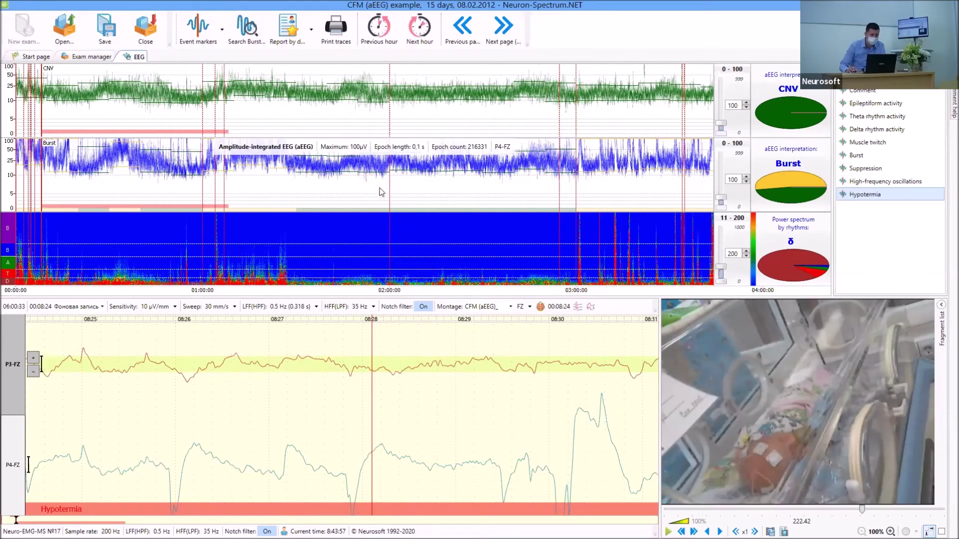
pyautogui.click(468, 187)
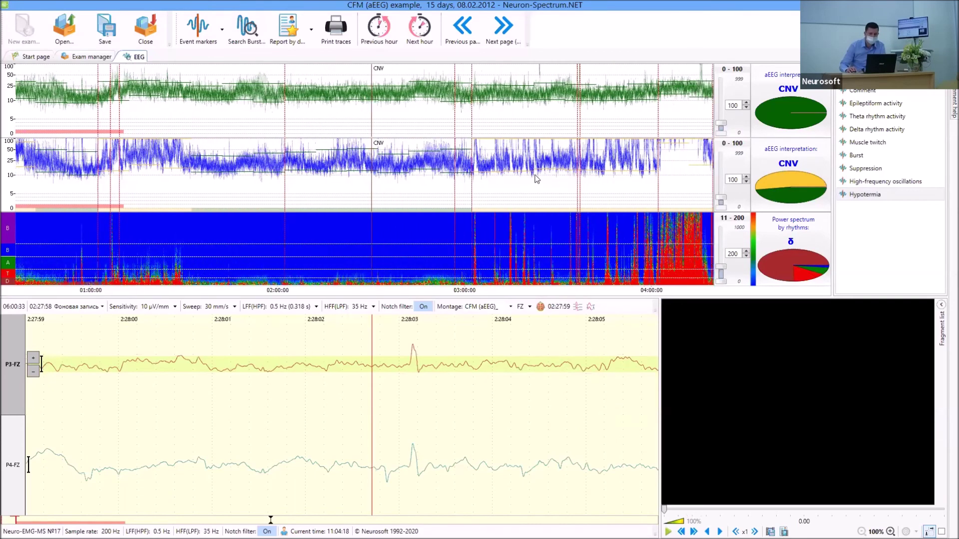
pyautogui.click(448, 174)
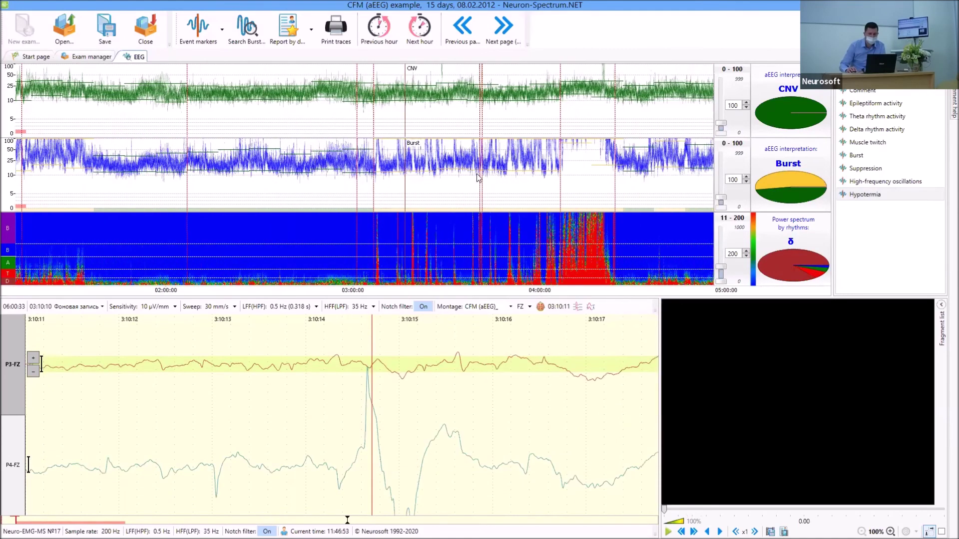
pyautogui.click(449, 170)
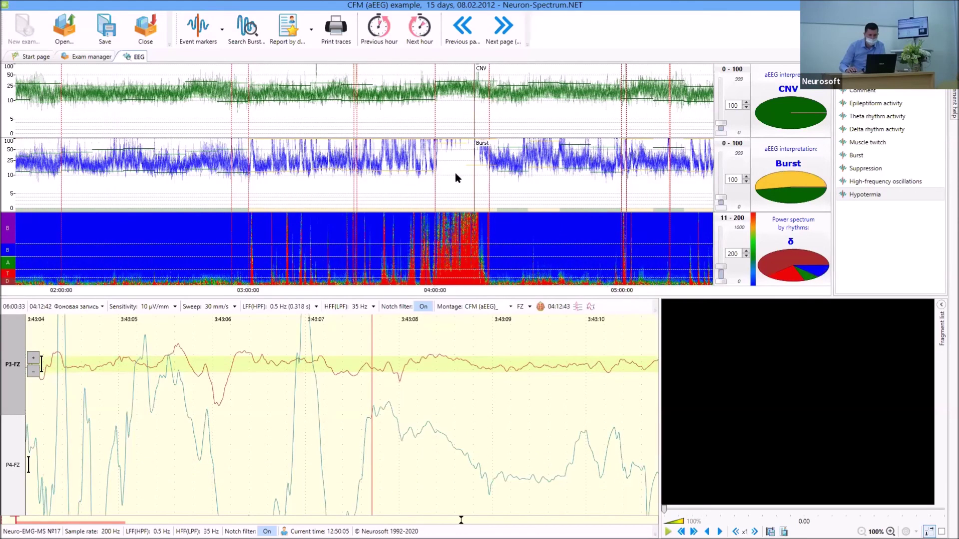
pyautogui.click(455, 173)
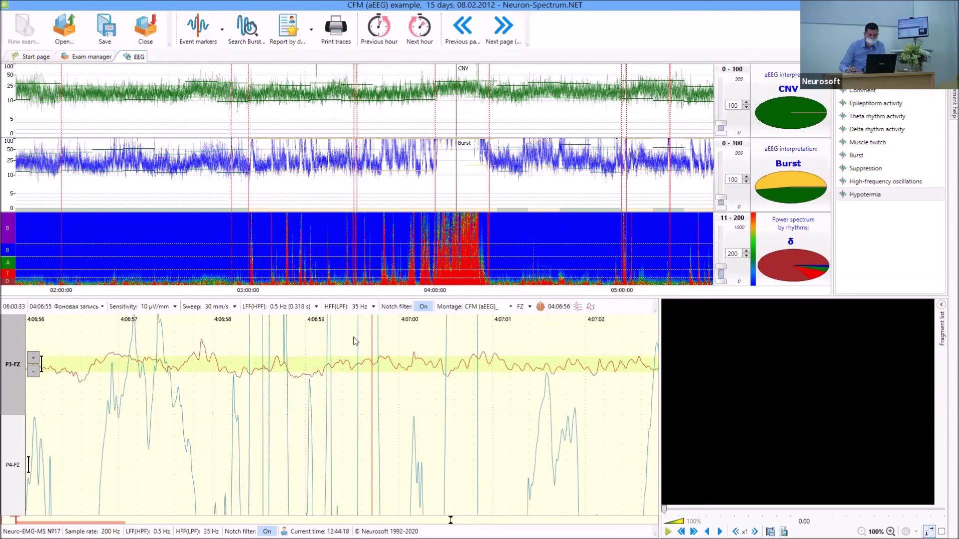
pyautogui.scroll(6, 308, 421)
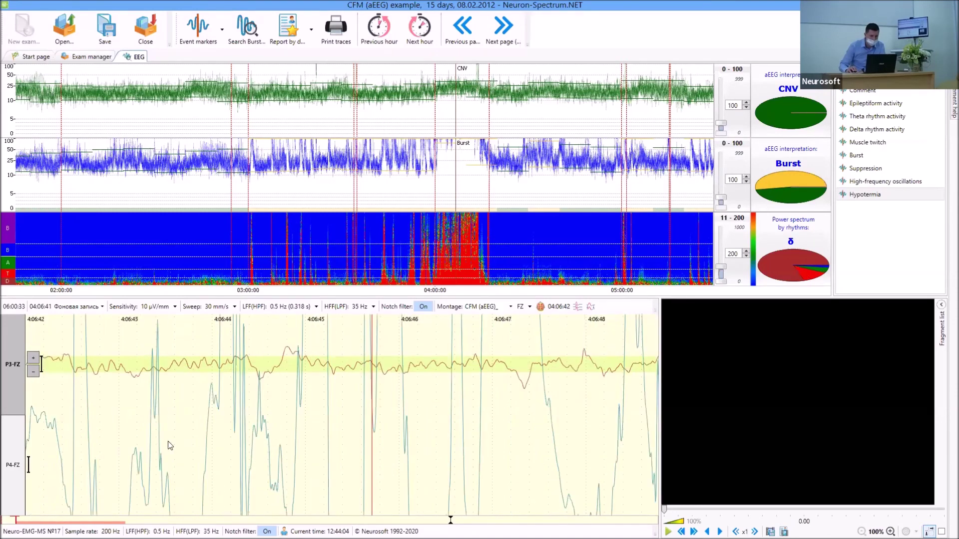
pyautogui.scroll(5, 334, 443)
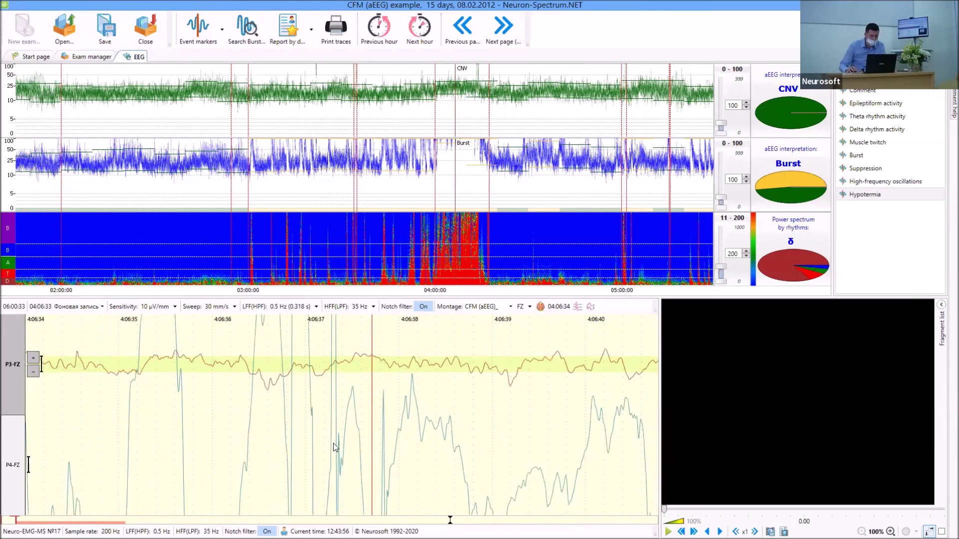
# Examine the high-amplitude P4-FZ activity in the raw EEG between about 04:06:18 and 04:07:05.
pyautogui.scroll(5, 299, 447)
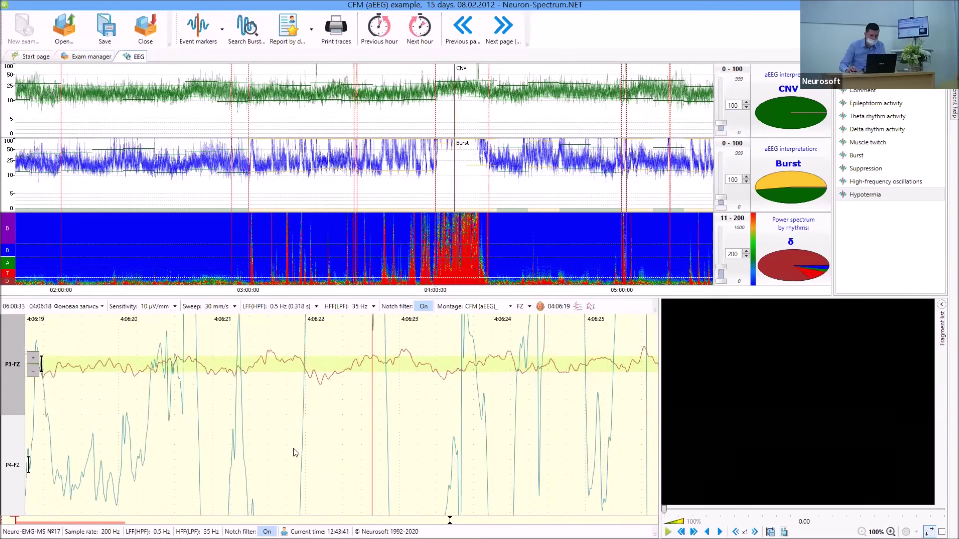
pyautogui.scroll(-6, 307, 448)
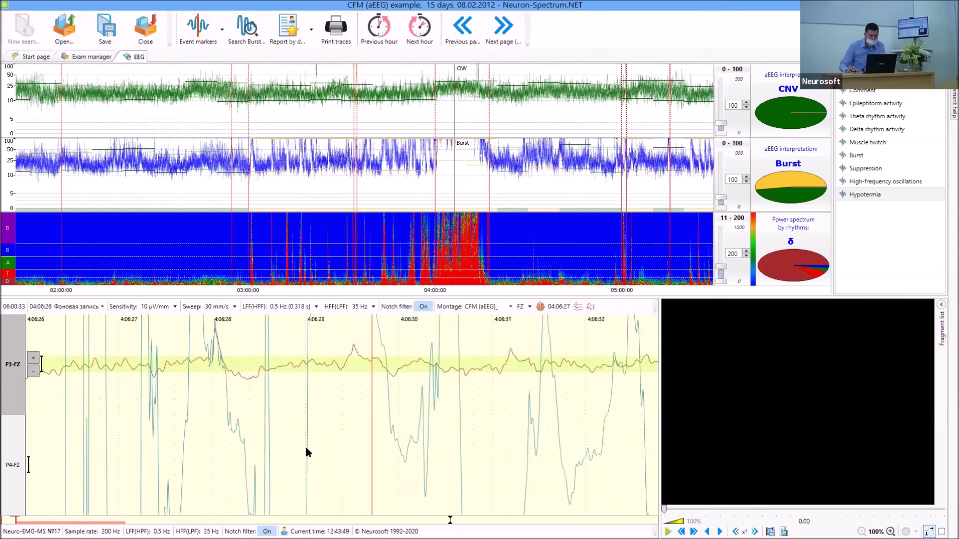
pyautogui.scroll(-3, 306, 449)
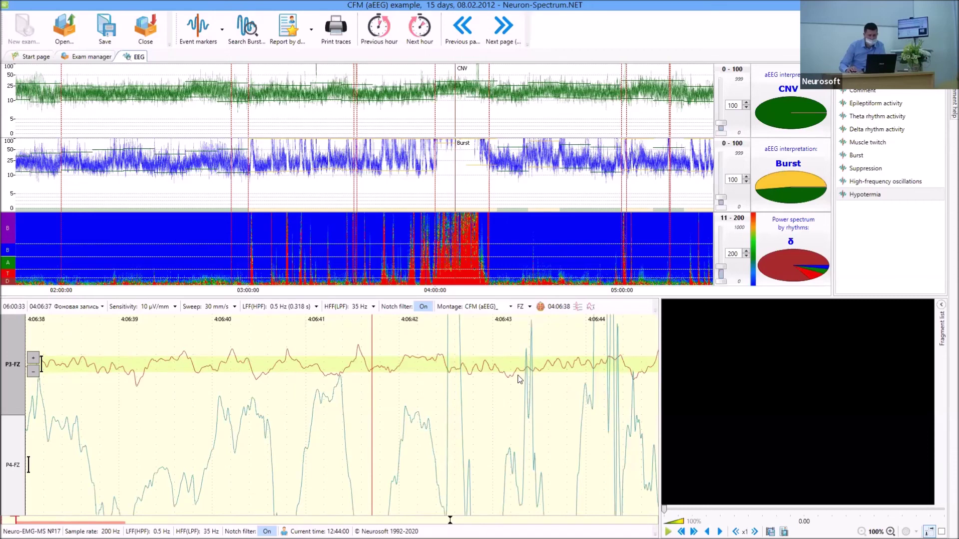
pyautogui.scroll(-5, 519, 380)
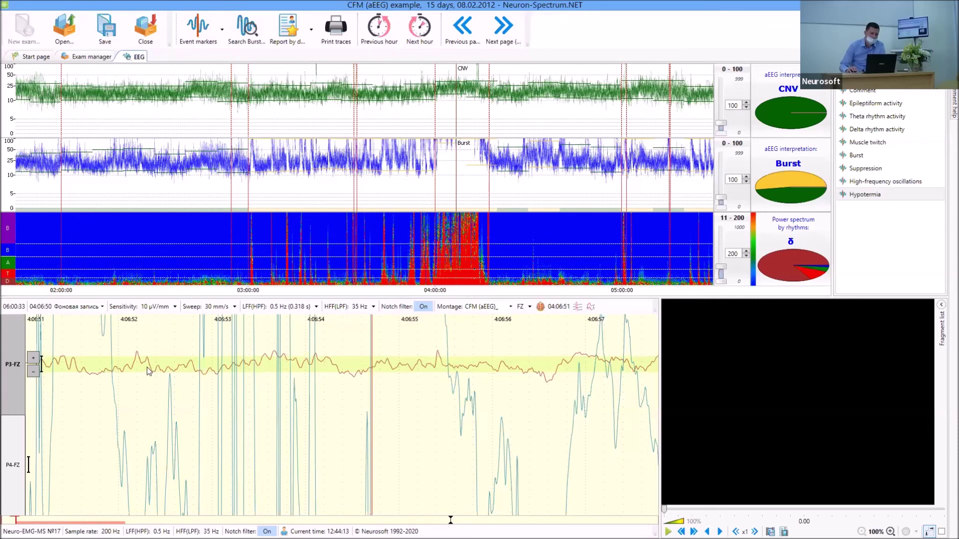
pyautogui.scroll(-5, 399, 368)
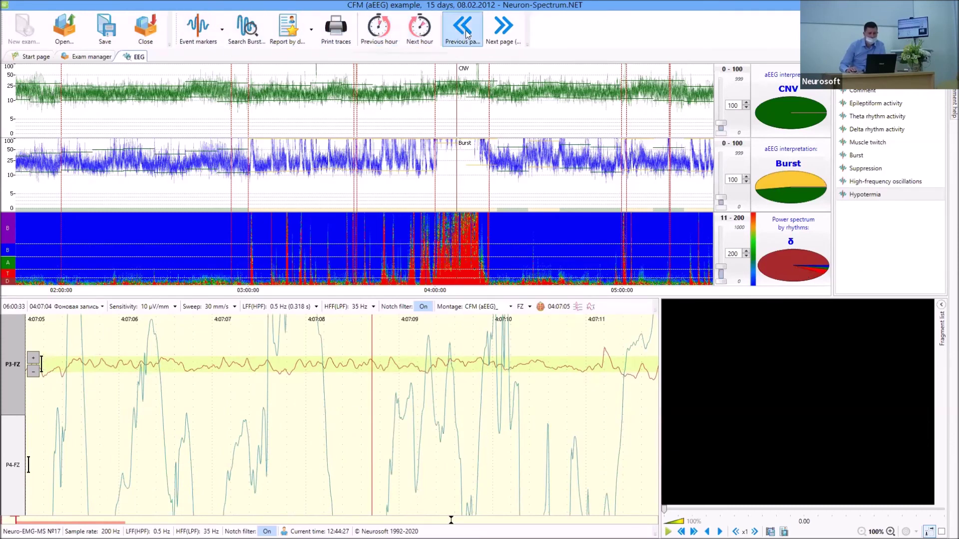
# Move through the recording by pages and whole hours to its end and back, and view the first seconds of raw EEG.
pyautogui.click(495, 32)
pyautogui.click(497, 32)
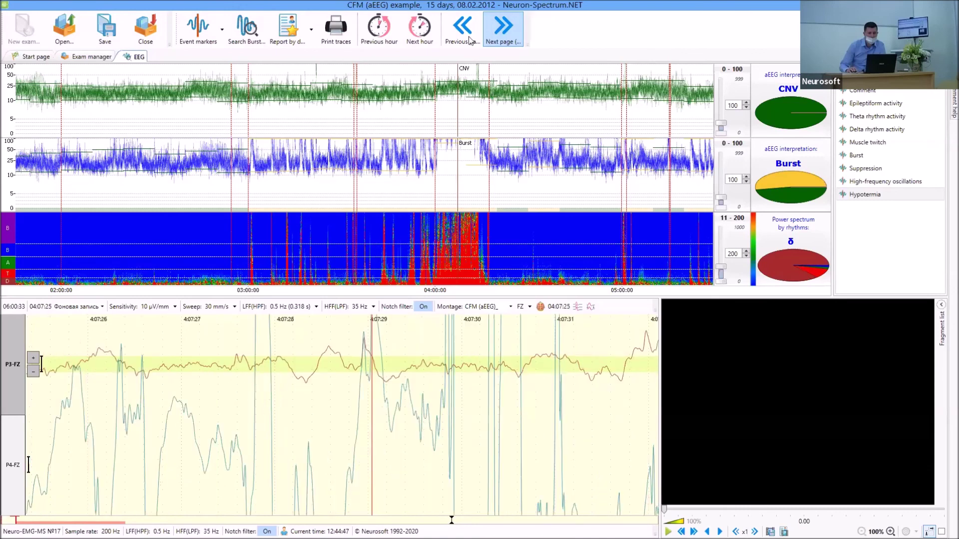
pyautogui.click(423, 34)
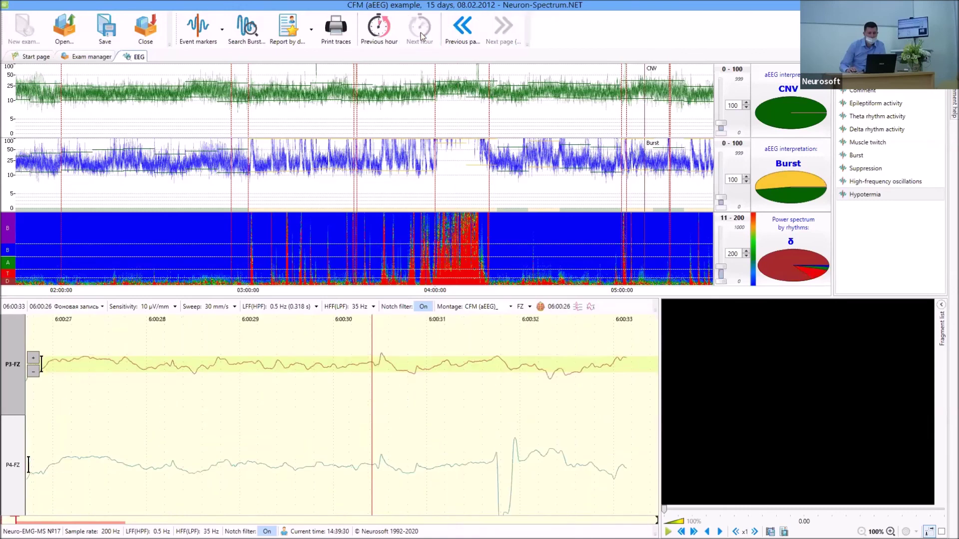
pyautogui.click(389, 35)
pyautogui.click(389, 35)
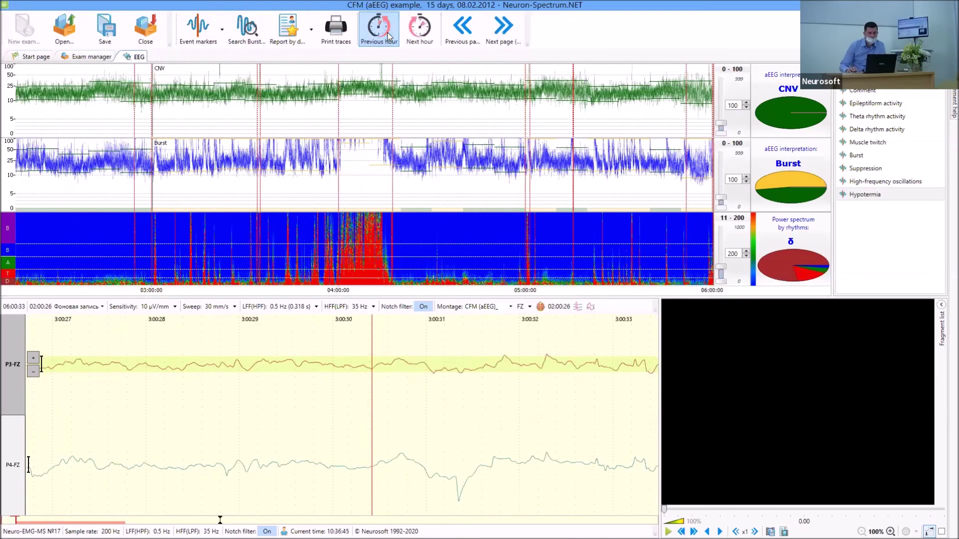
pyautogui.click(389, 35)
pyautogui.click(389, 35)
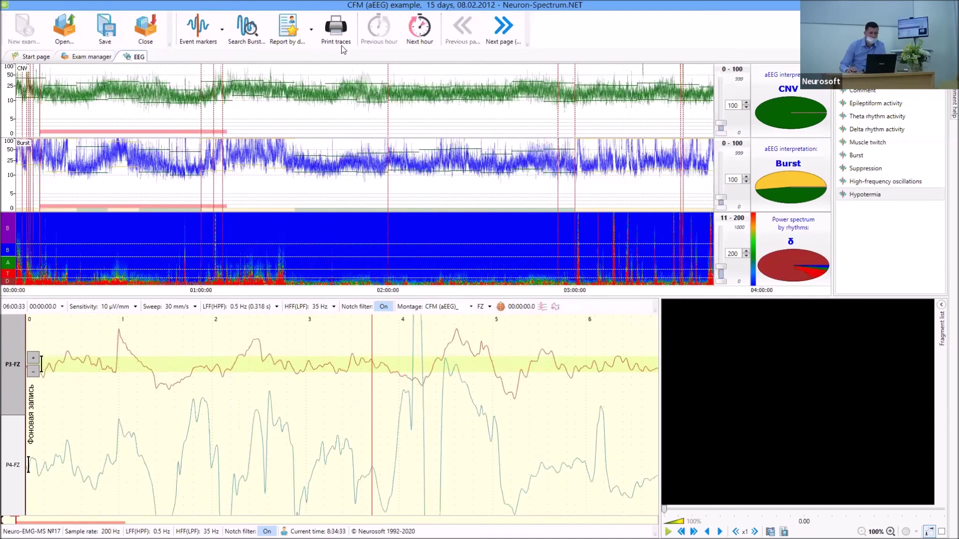
pyautogui.scroll(-2, 320, 394)
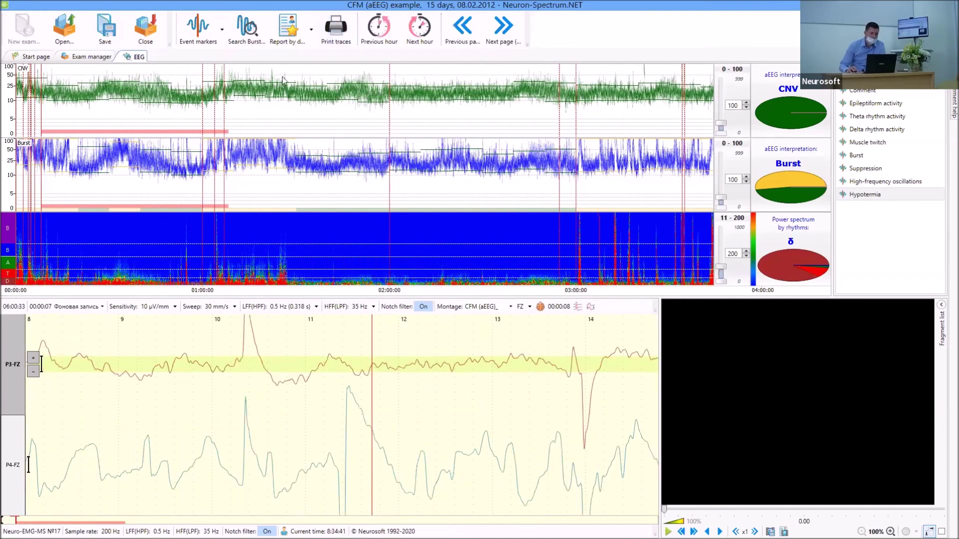
# Create a default report for the exam and generate a second one from the CFM template.
pyautogui.click(289, 27)
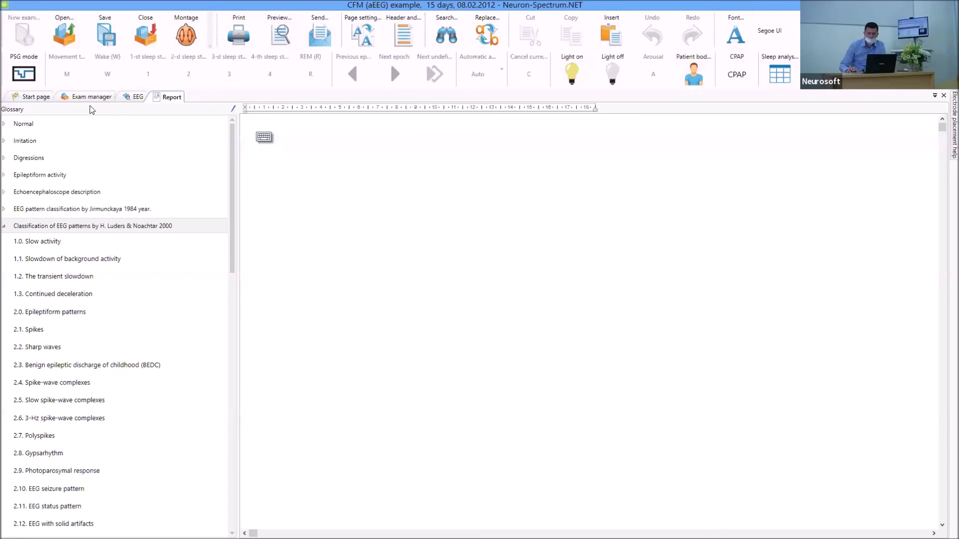
pyautogui.click(136, 97)
pyautogui.click(312, 39)
pyautogui.click(189, 152)
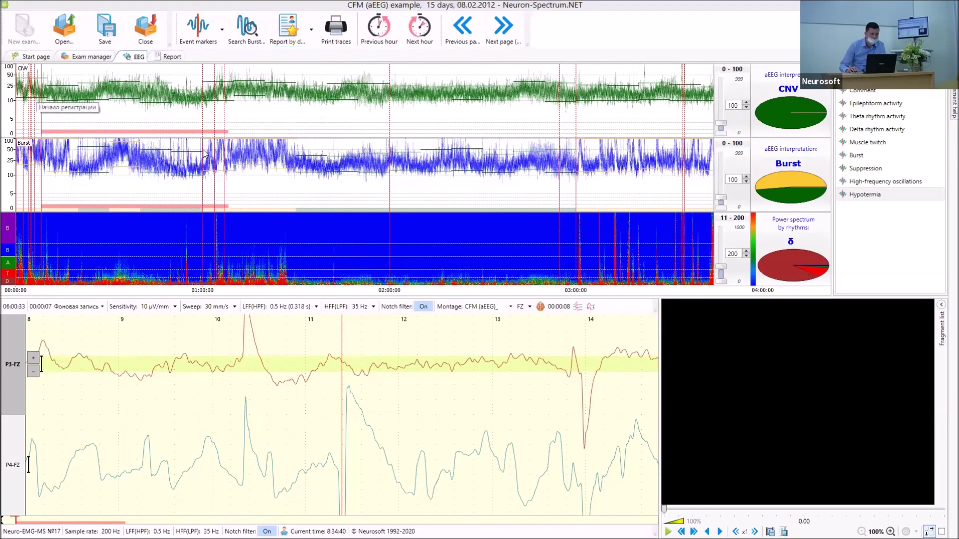
pyautogui.click(542, 344)
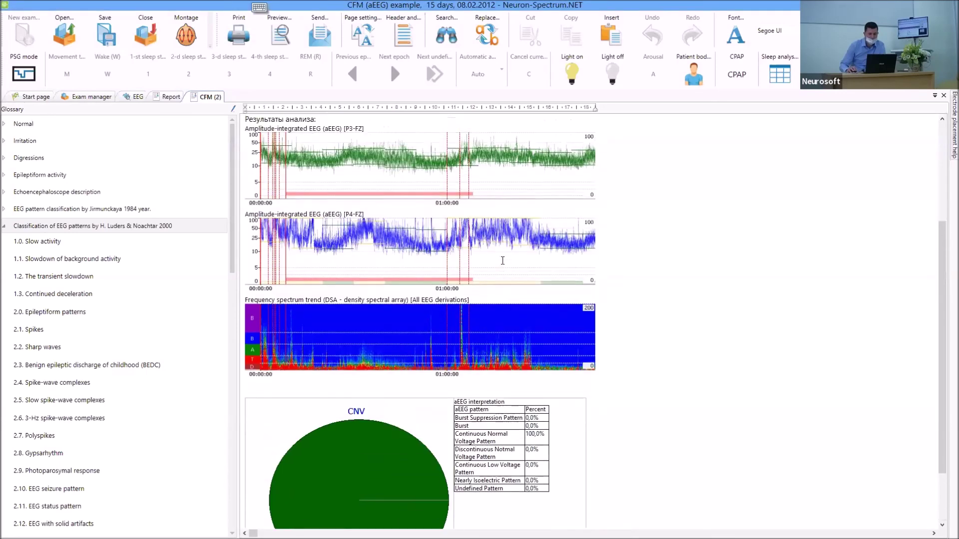
# Review the CFM report from patient data and trends to the aEEG interpretation table, and return to the EEG traces.
pyautogui.scroll(3, 502, 260)
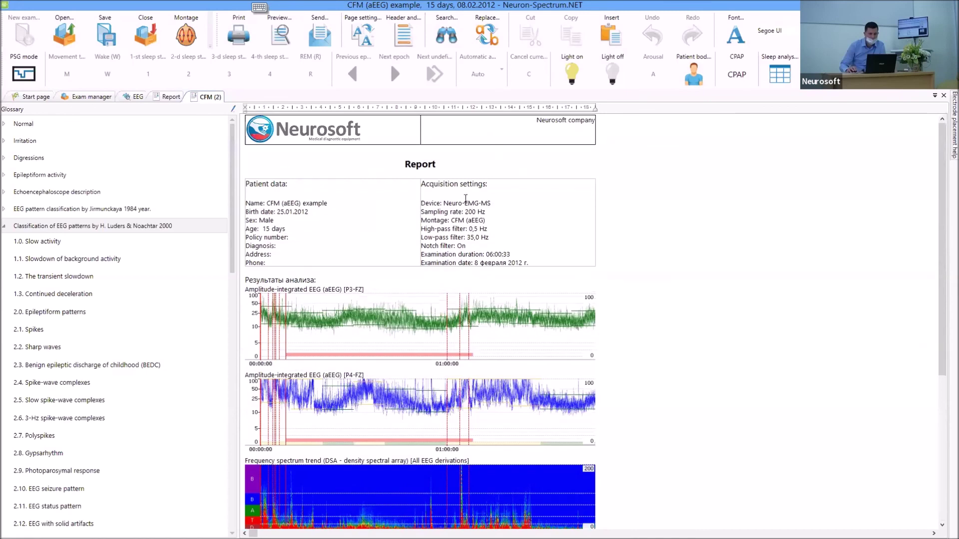
pyautogui.scroll(-4, 465, 198)
pyautogui.scroll(-1, 464, 202)
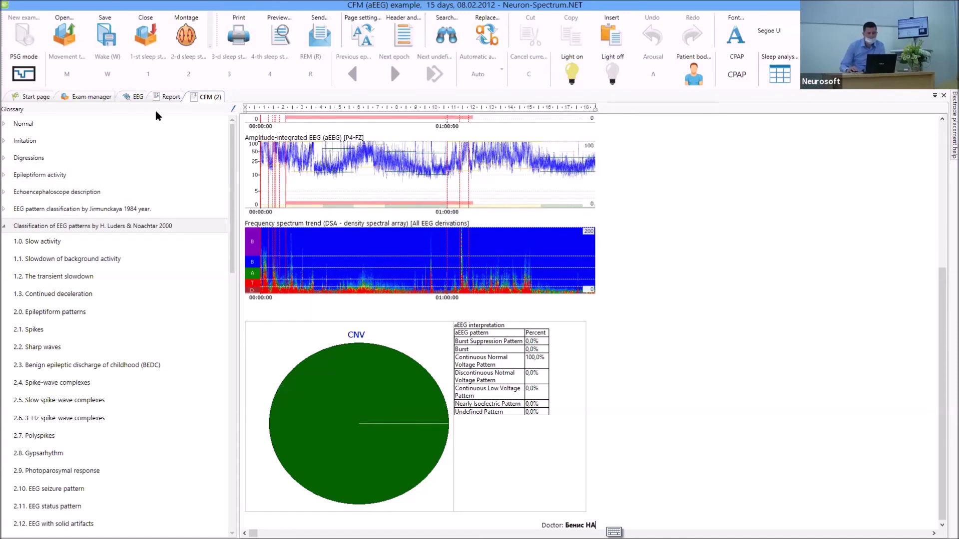
pyautogui.click(138, 97)
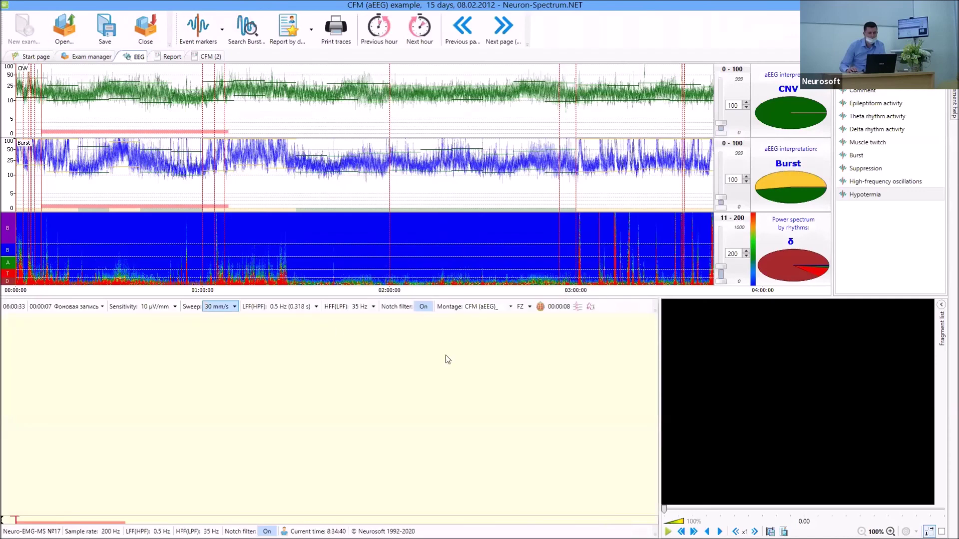